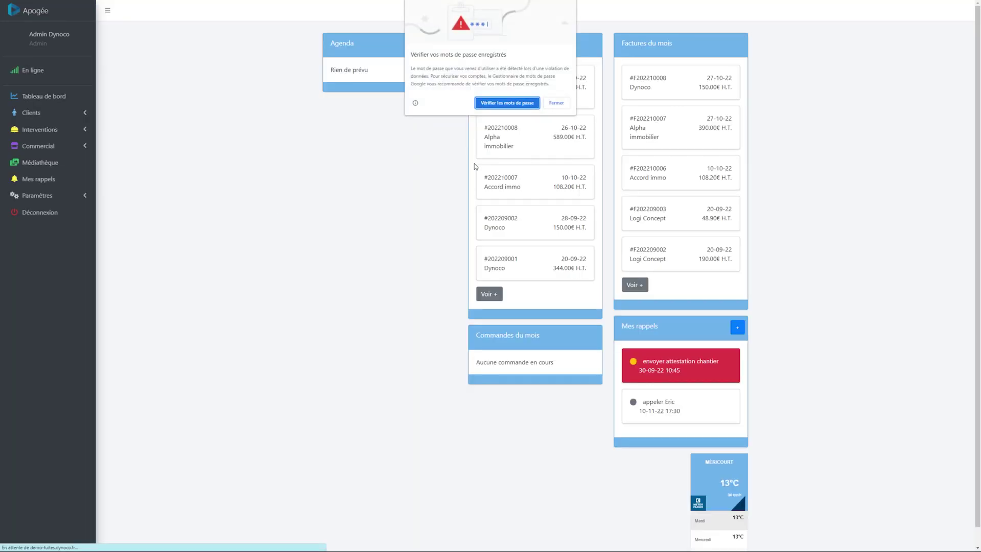
# Dismiss the saved-password warning and expand the Clients section in the sidebar
pyautogui.click(556, 102)
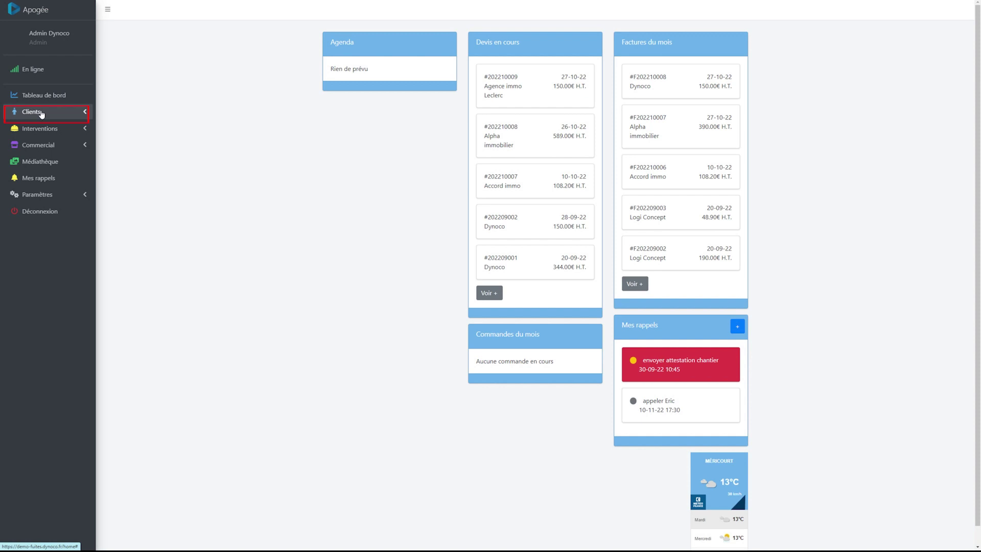
pyautogui.click(42, 113)
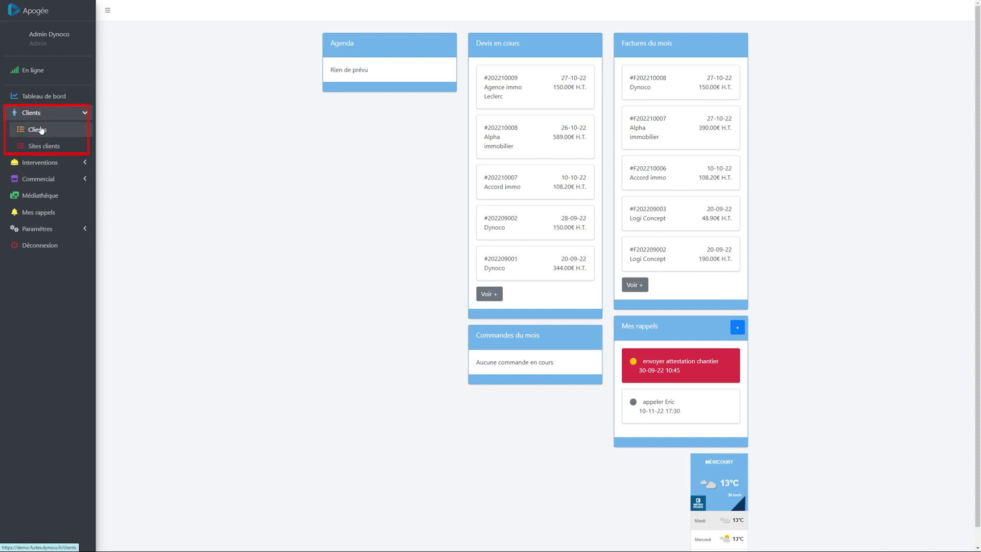
# Show the Clients list with its five existing clients
pyautogui.click(44, 133)
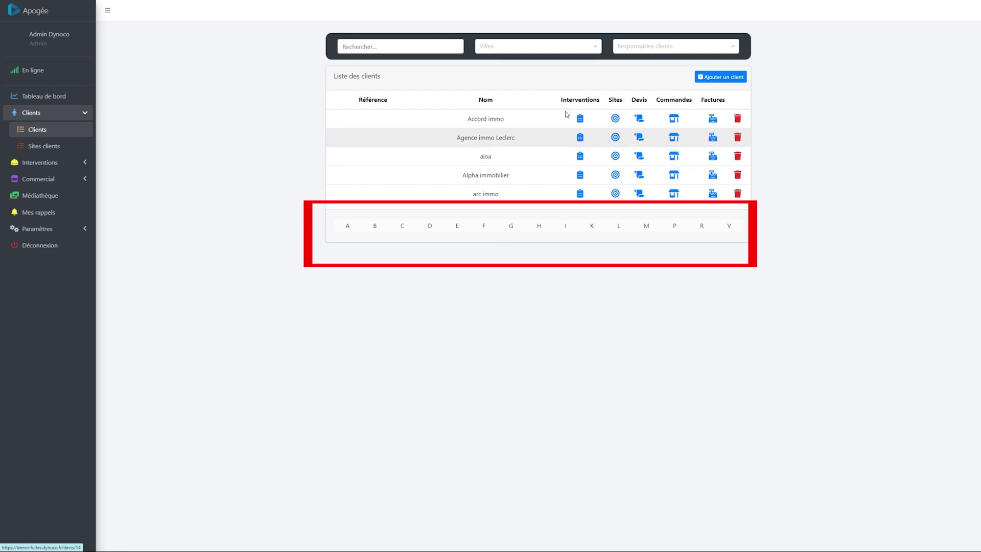
# Start a new Professionnel client named Accenture Immo with its street address and city Lens
pyautogui.click(720, 78)
pyautogui.click(416, 93)
pyautogui.click(388, 110)
pyautogui.click(392, 128)
pyautogui.write('Accenture Immo')
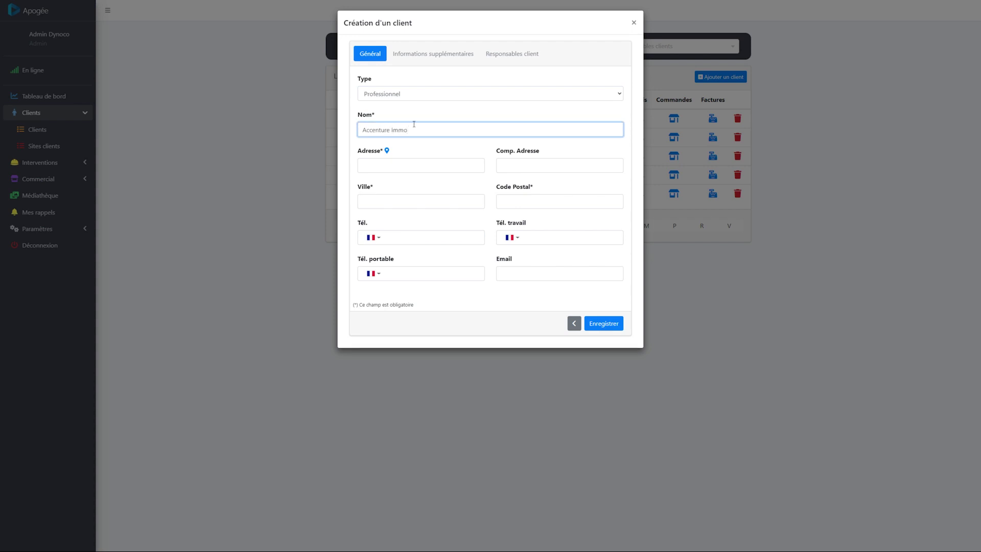
pyautogui.click(412, 168)
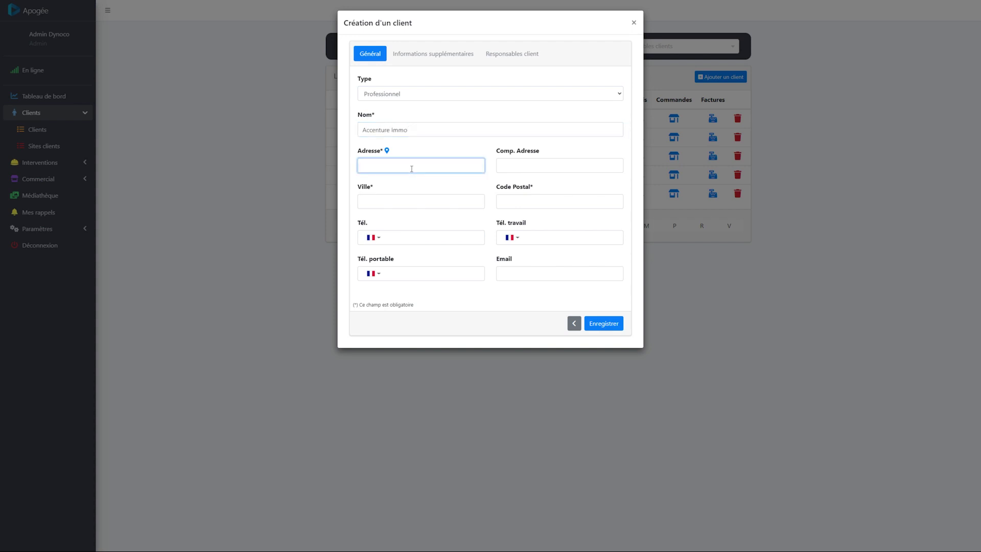
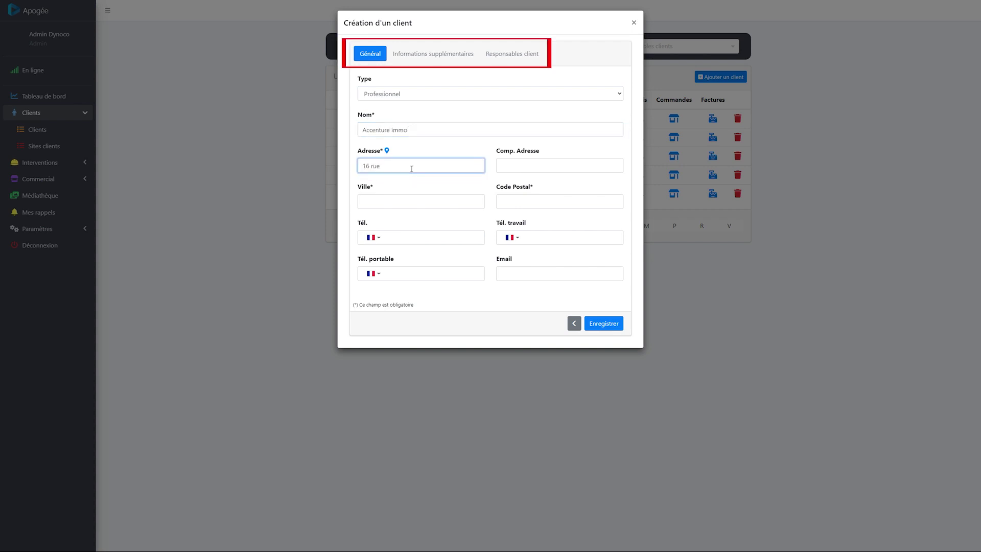
pyautogui.click(385, 200)
pyautogui.write('Lens')
# Enter the client's phone, mobile, postal code 62300 and email, then save the client
pyautogui.click(429, 239)
pyautogui.click(430, 275)
pyautogui.write('0666666666')
pyautogui.click(513, 203)
pyautogui.write('62300')
pyautogui.press('Tab')
pyautogui.press('Tab')
pyautogui.click(445, 55)
pyautogui.click(502, 63)
pyautogui.click(364, 54)
pyautogui.click(599, 324)
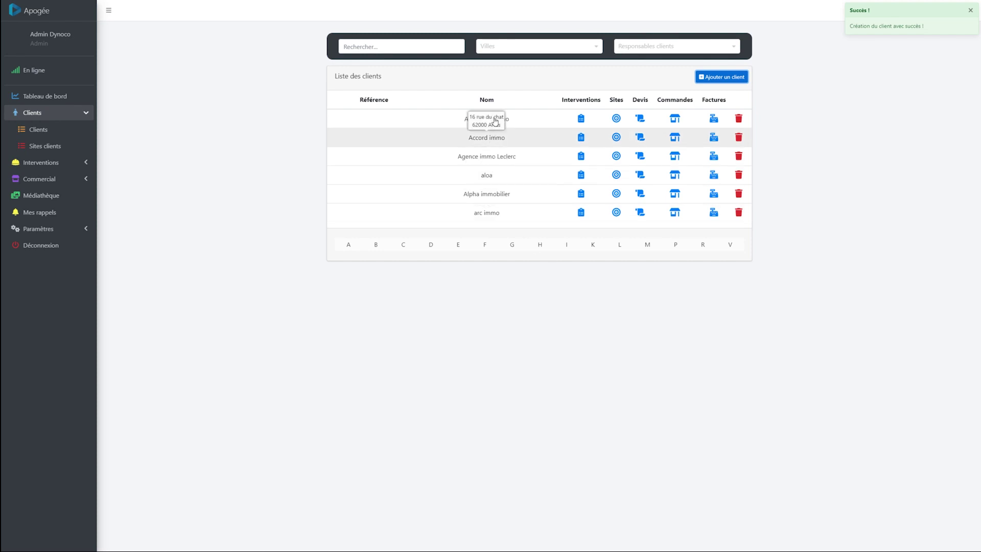
# Open the Sites clients page and scroll through the client list
pyautogui.moveTo(511, 121)
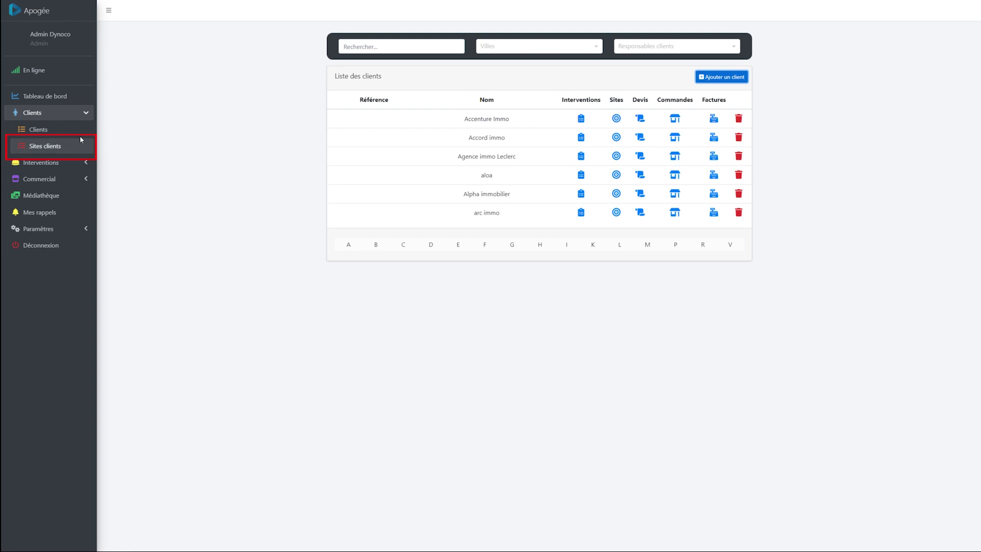
pyautogui.click(45, 147)
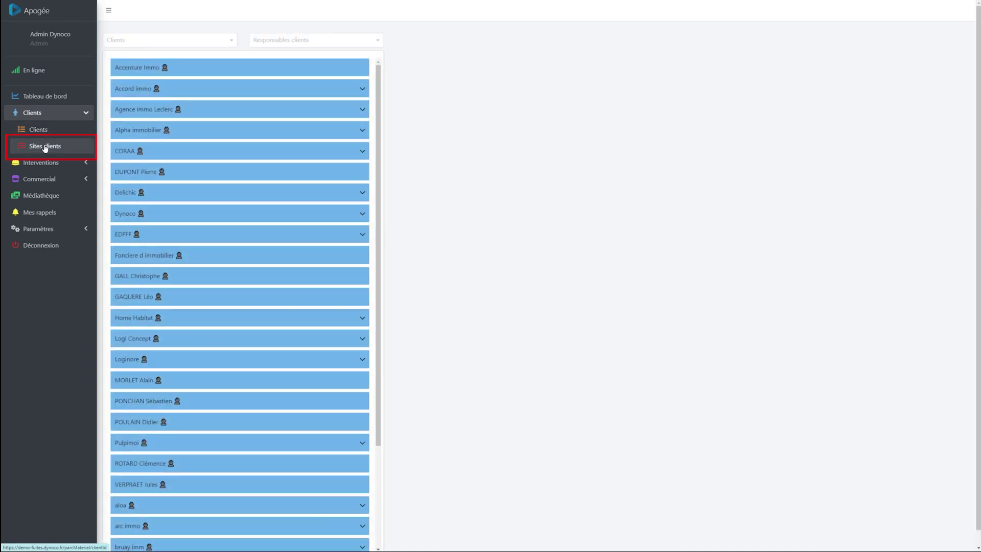
pyautogui.scroll(-3, 265, 158)
pyautogui.scroll(-1, 271, 169)
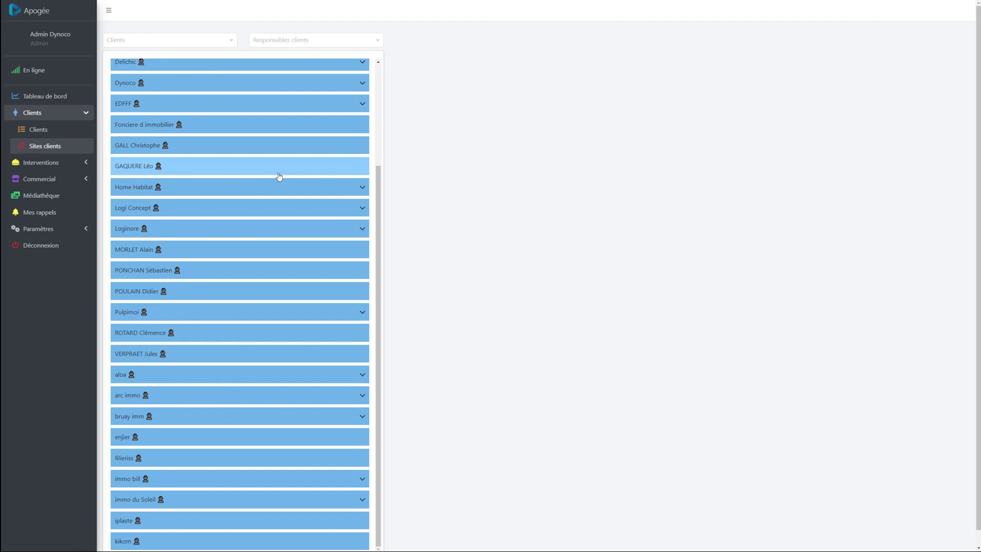
pyautogui.scroll(3, 279, 177)
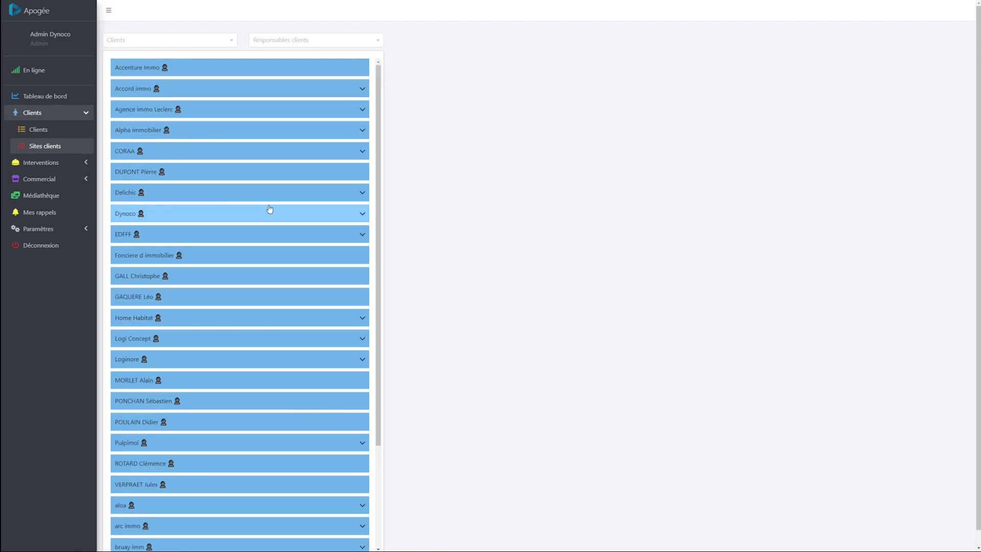
# Filter sites to Accenture Immo by searching 'accentu', select it, and start a new site
pyautogui.click(180, 41)
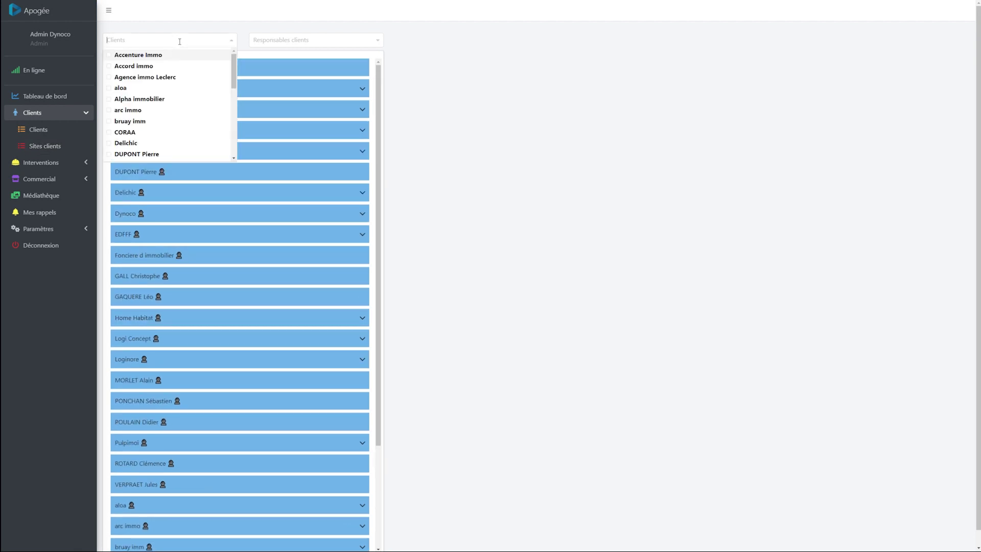
pyautogui.write('accentu')
pyautogui.click(142, 55)
pyautogui.click(352, 123)
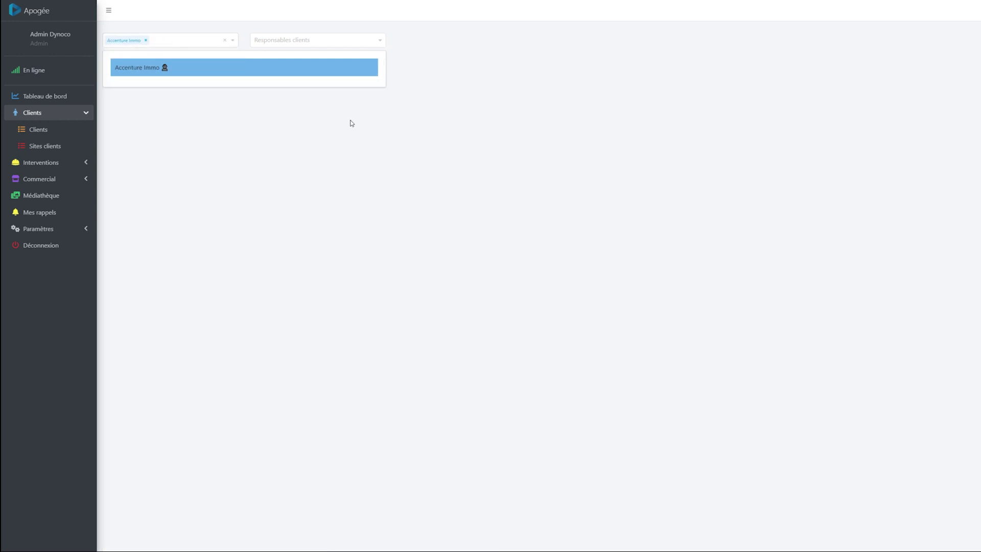
pyautogui.click(149, 70)
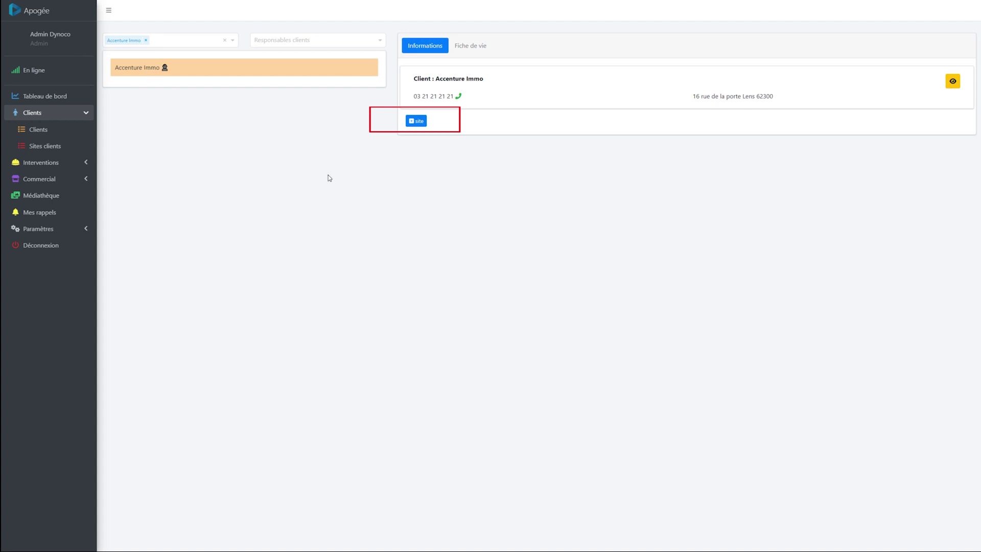
pyautogui.click(417, 123)
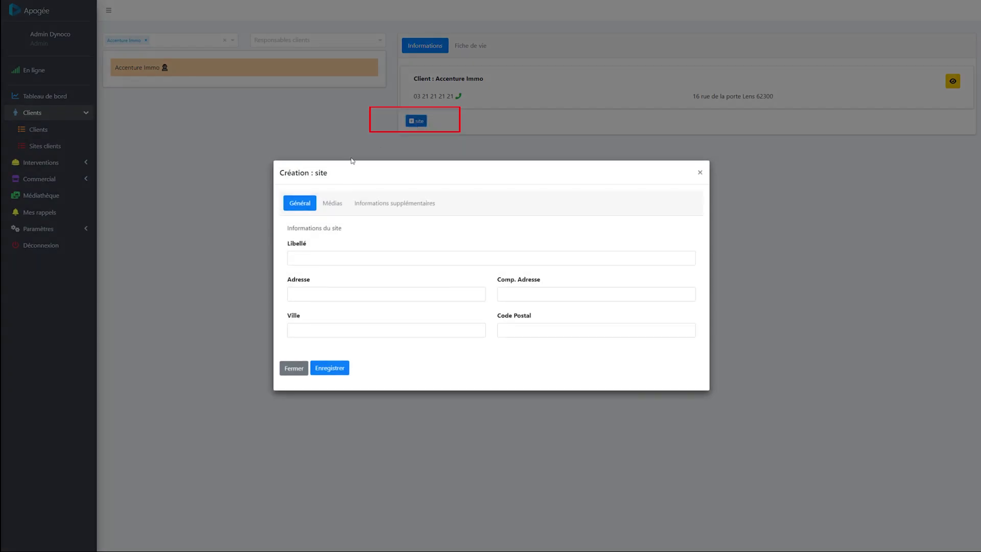
# Create site Résidence les Flots with its street address, city Lens, postal code 62300, and save
pyautogui.click(330, 259)
pyautogui.write('Résidence les Flots')
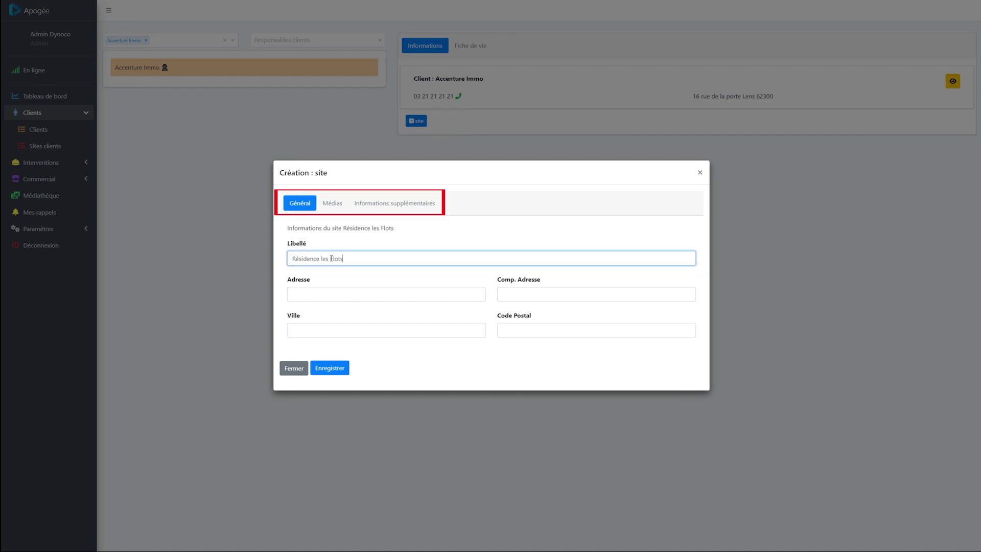
pyautogui.press('Tab')
pyautogui.press('Tab')
pyautogui.press('Tab')
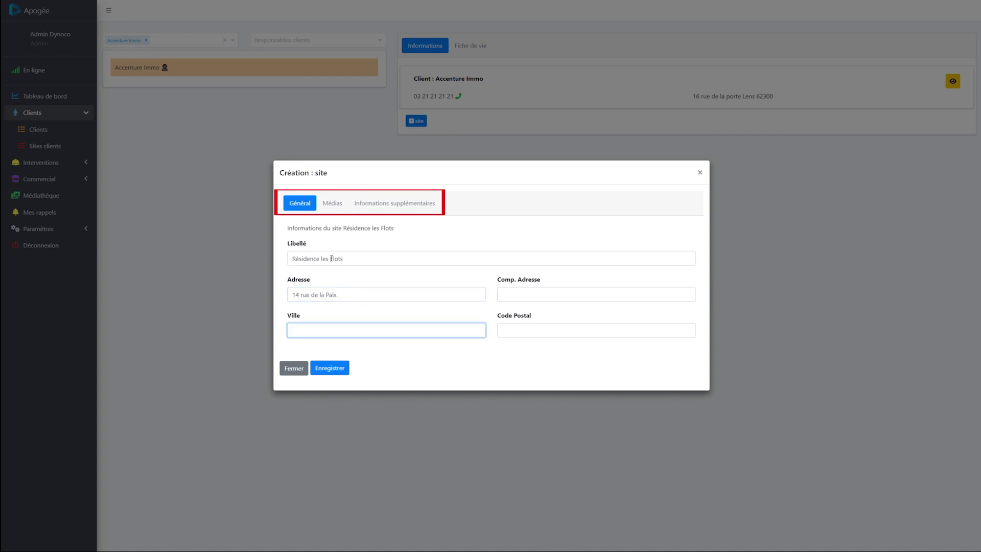
pyautogui.write('Lens')
pyautogui.press('Tab')
pyautogui.write('62300')
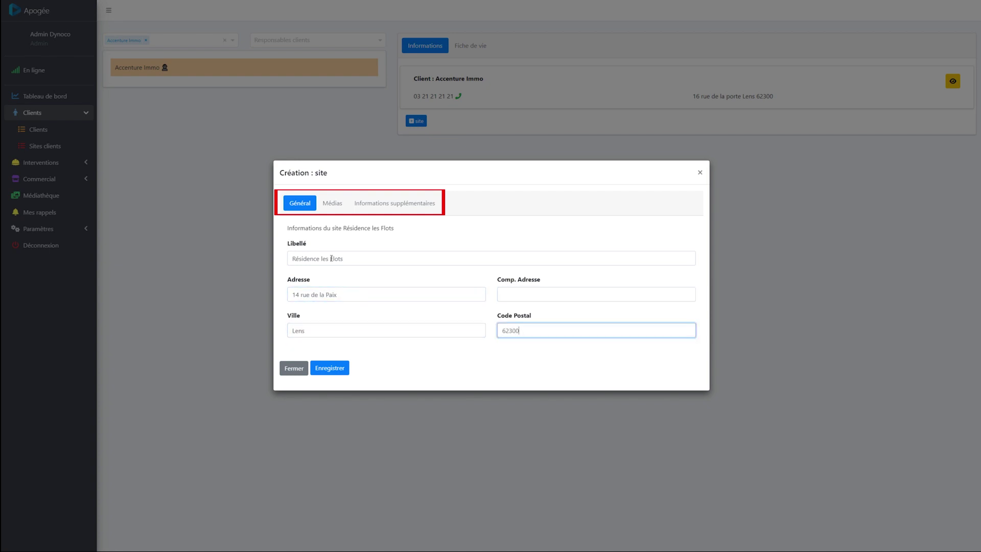
pyautogui.click(331, 370)
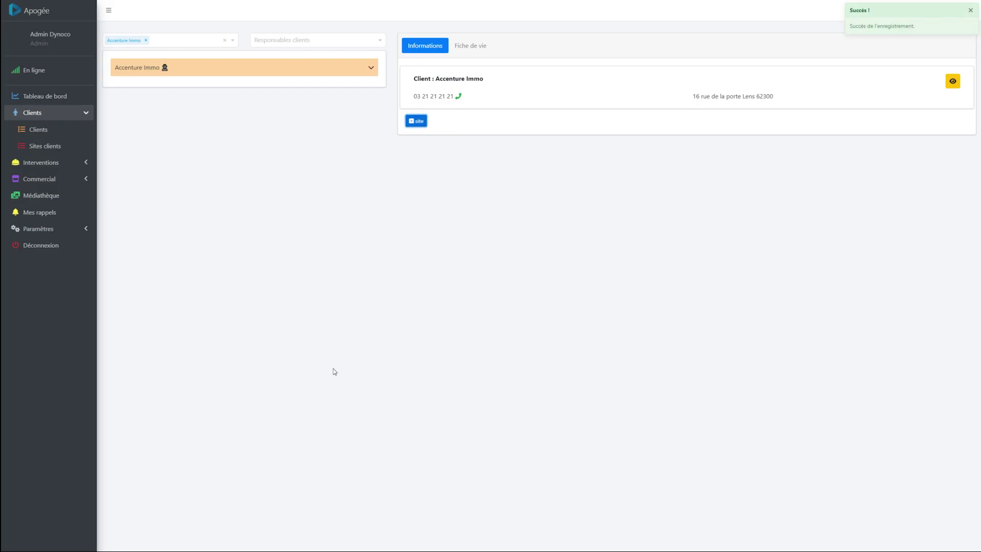
# Expand Accenture Immo and select Résidence les Flots to view its address details
pyautogui.click(367, 69)
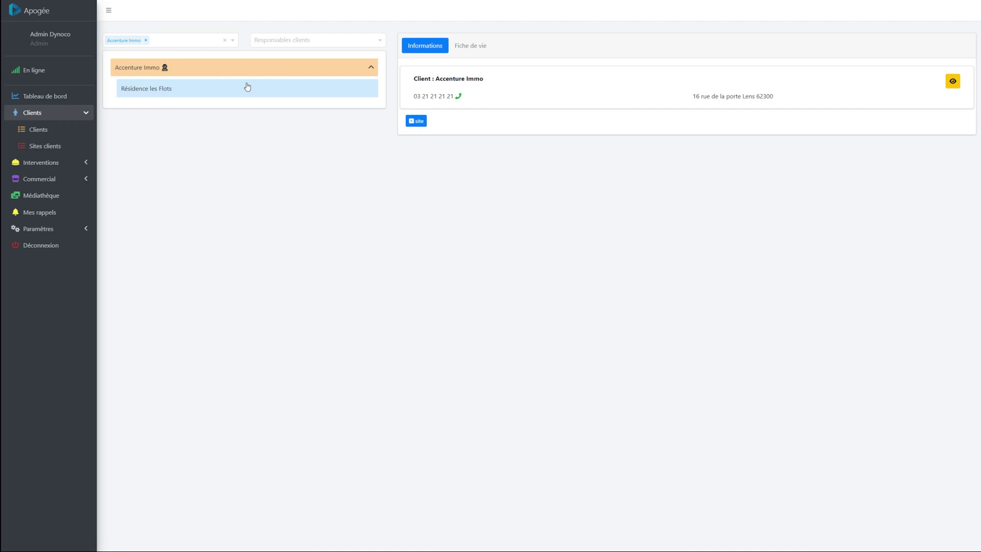
pyautogui.click(247, 87)
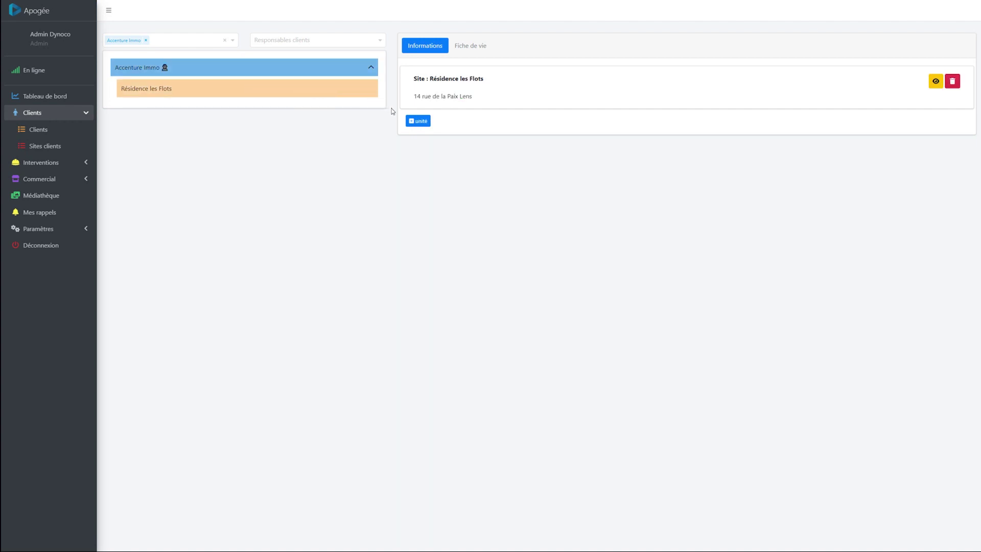
pyautogui.click(412, 120)
# Add unit Appt E12 with a local contact name and contact phone, and save it
pyautogui.click(327, 259)
pyautogui.write('Appt')
pyautogui.write(' 12')
pyautogui.click(377, 204)
pyautogui.click(407, 263)
pyautogui.write('Mme Sauvage')
pyautogui.press('Tab')
pyautogui.write('0612345678')
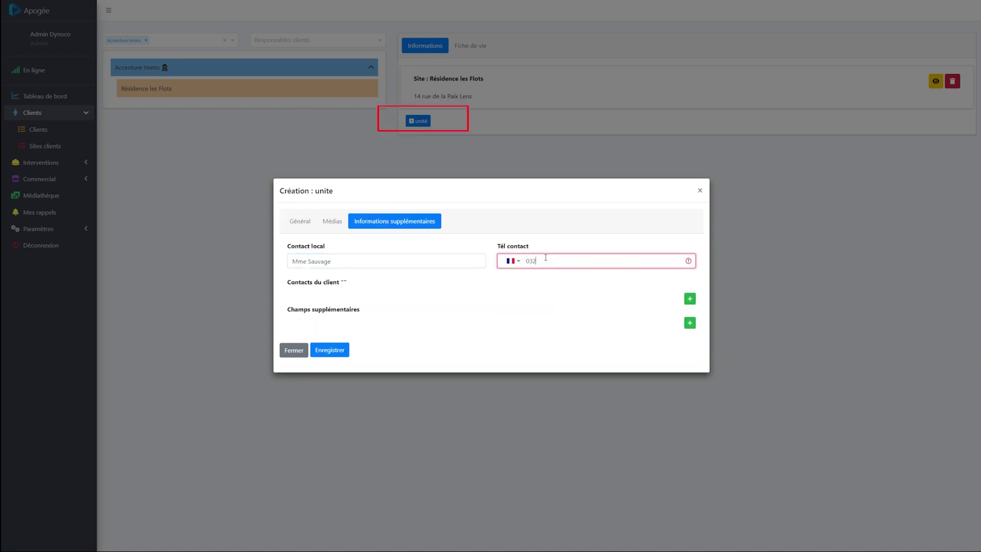
pyautogui.click(338, 351)
# Add a second unit, Appt E4, with its own local contact and phone, and save it
pyautogui.click(332, 88)
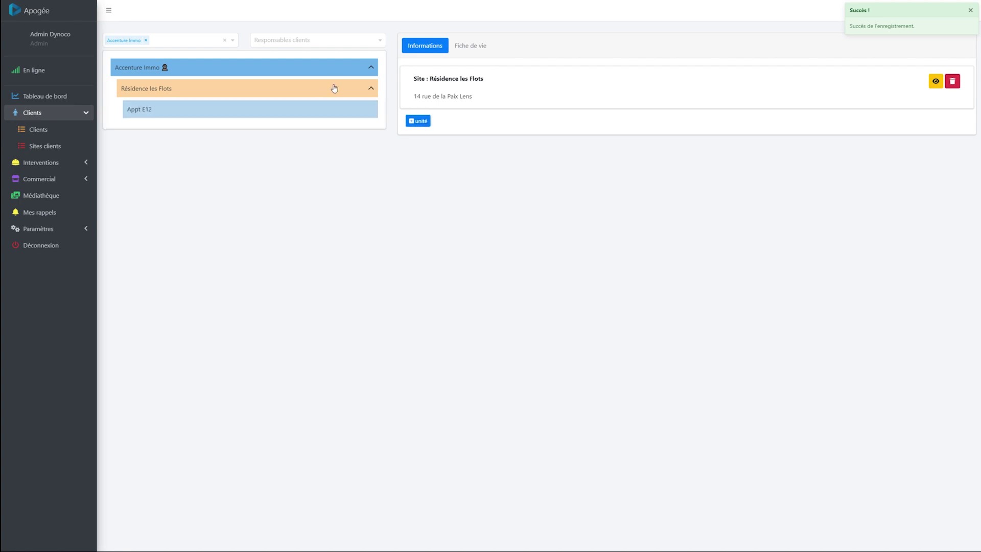
pyautogui.click(418, 120)
pyautogui.click(347, 261)
pyautogui.write('Appt E4')
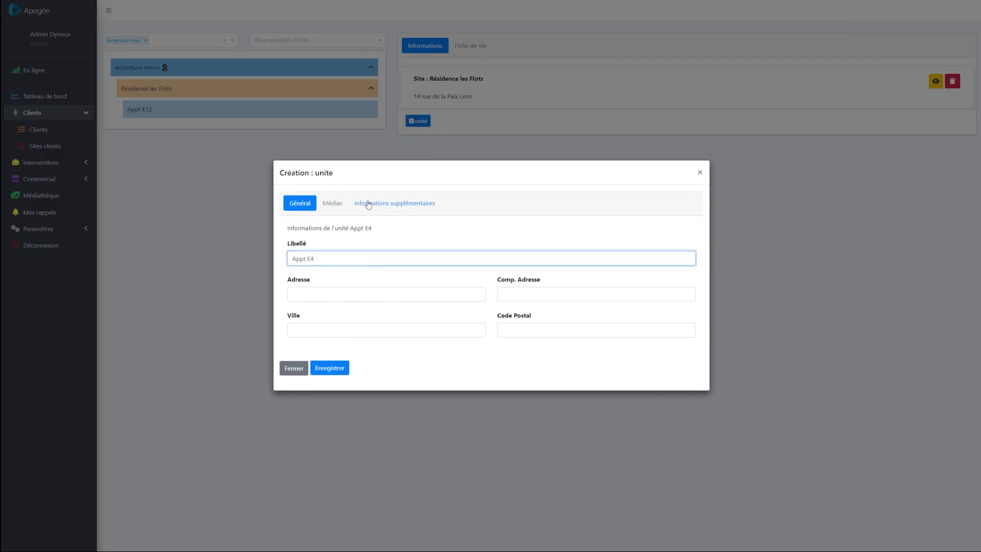
pyautogui.click(368, 203)
pyautogui.click(317, 261)
pyautogui.write('Mr Dufour')
pyautogui.click(555, 259)
pyautogui.write('0612345678')
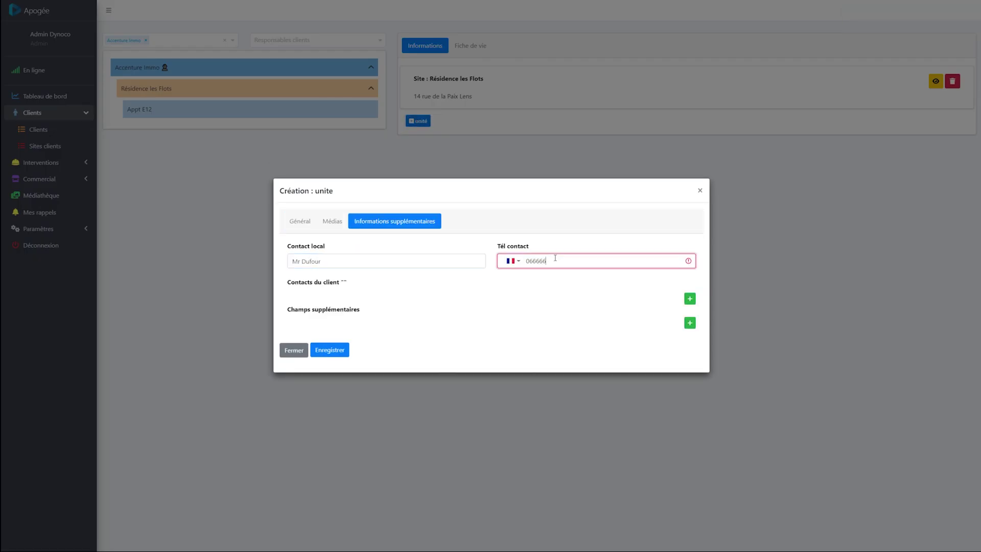
pyautogui.click(331, 351)
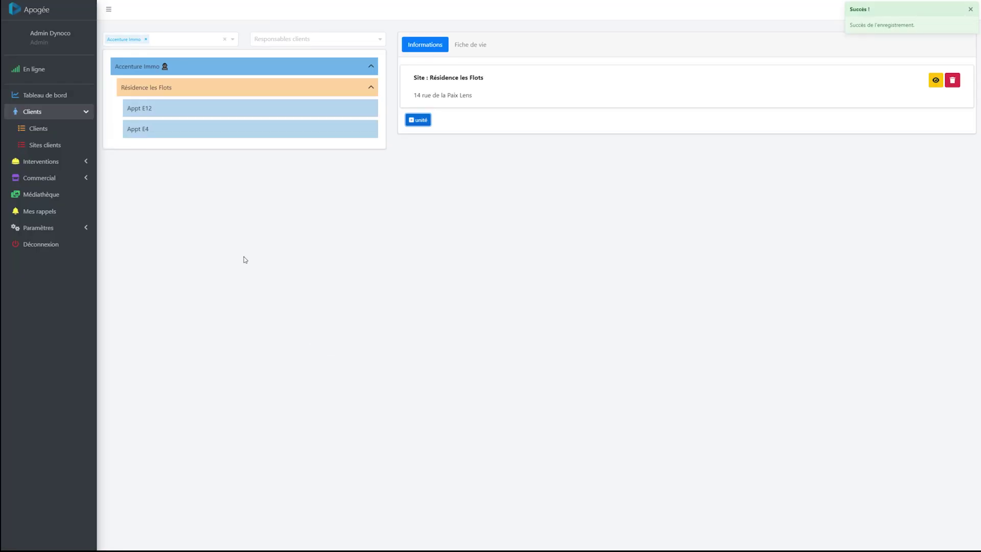
# Review Appt E12's record and local contact info, then open Accenture Immo's client record for editing
pyautogui.click(289, 108)
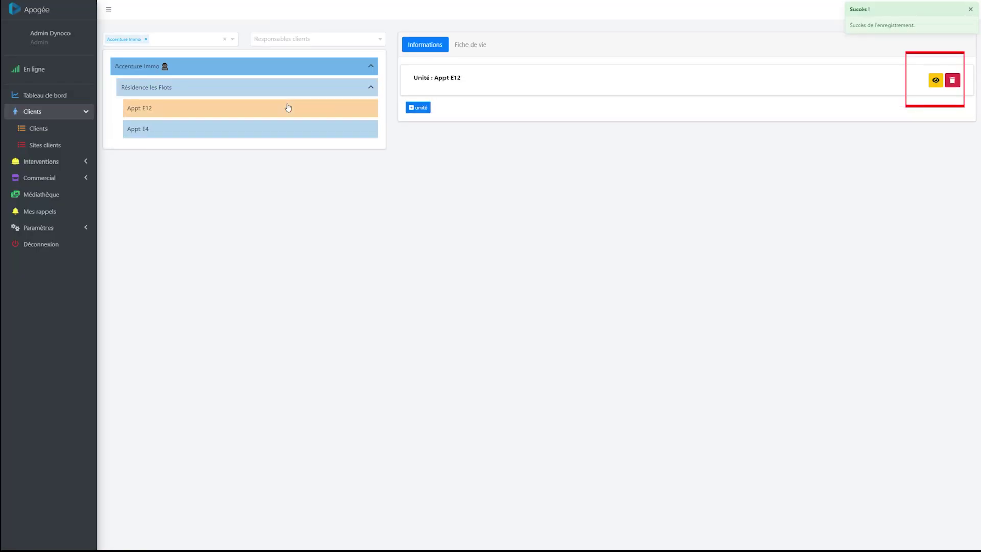
pyautogui.click(936, 80)
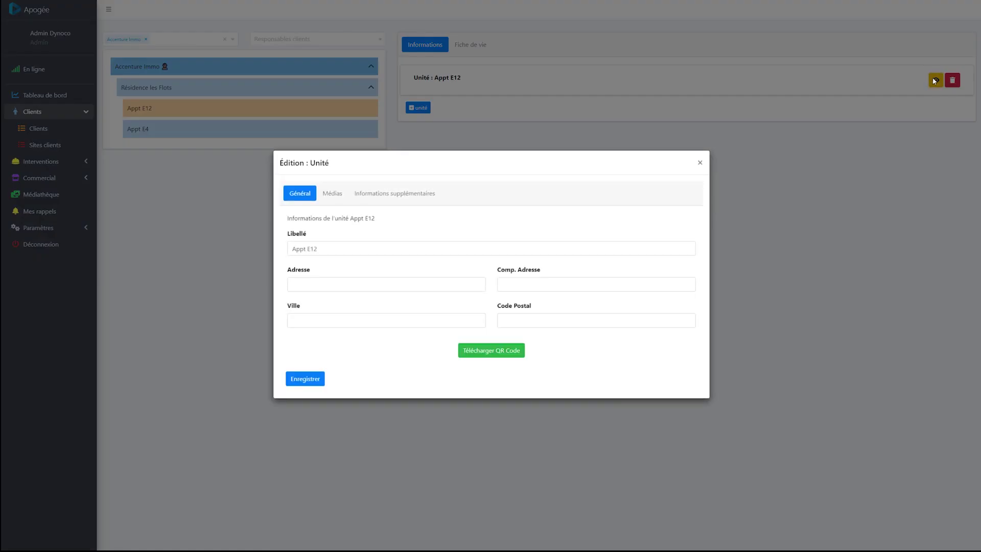
pyautogui.click(356, 197)
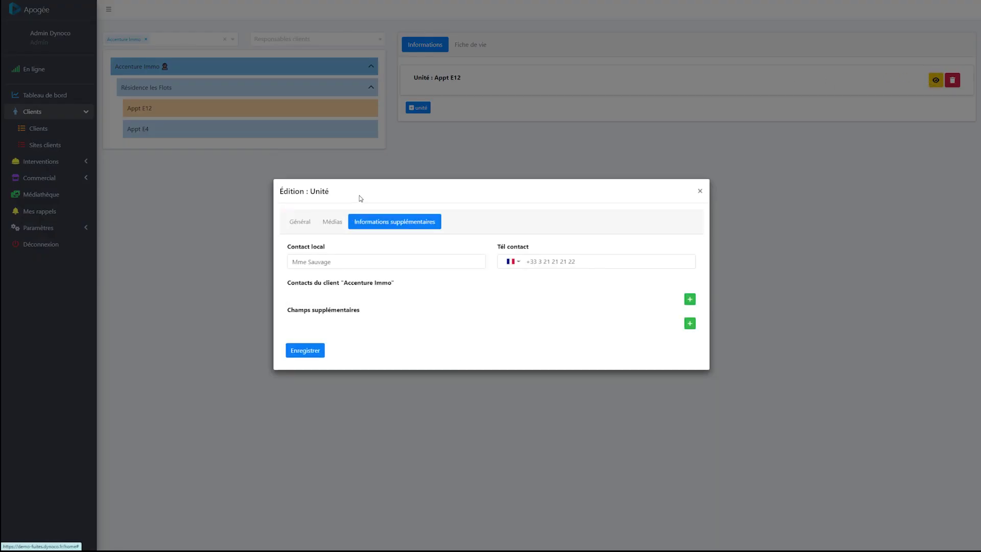
pyautogui.click(700, 191)
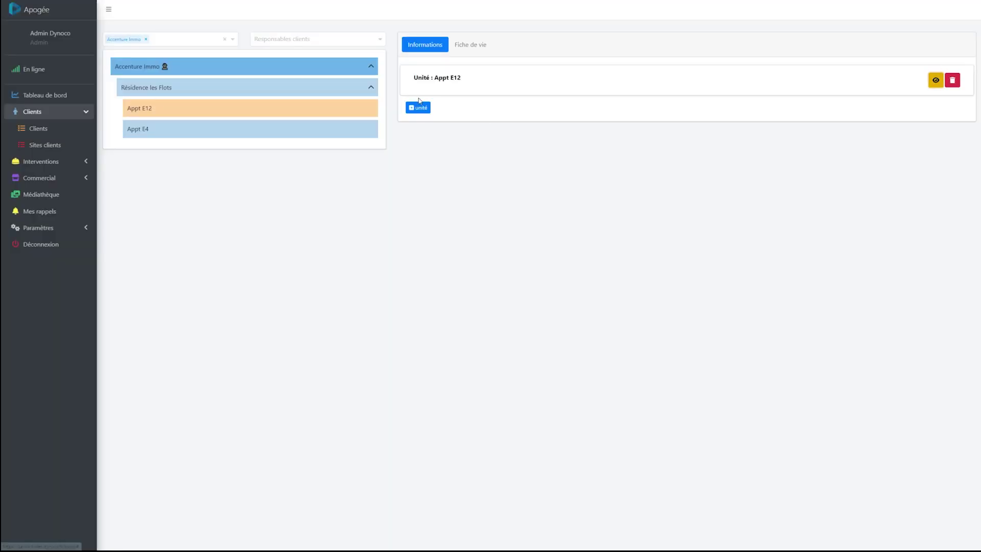
pyautogui.click(299, 66)
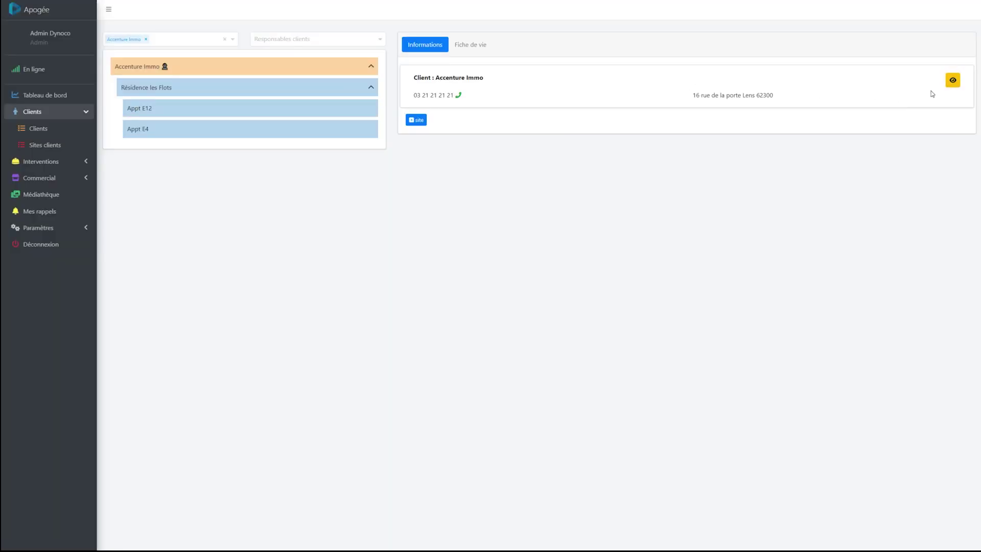
pyautogui.click(953, 81)
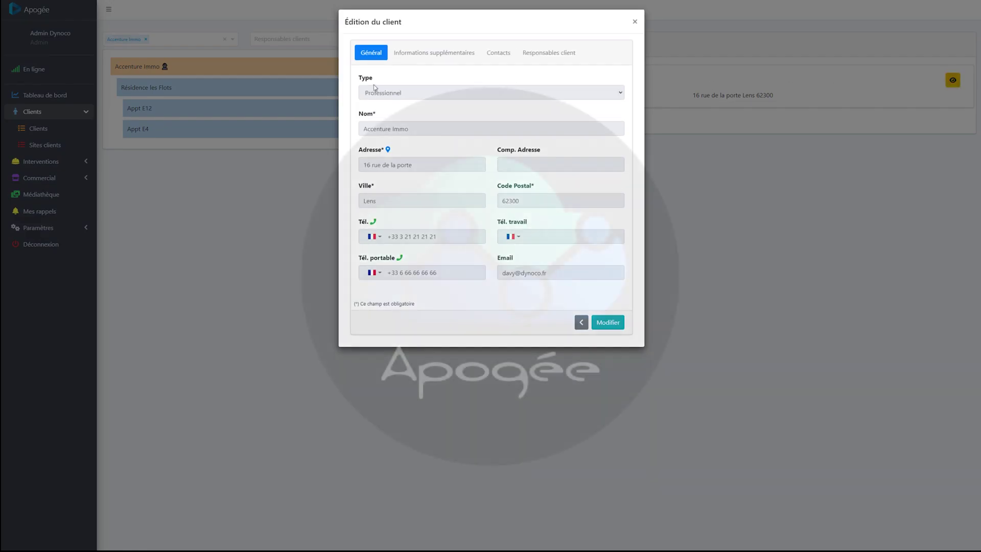